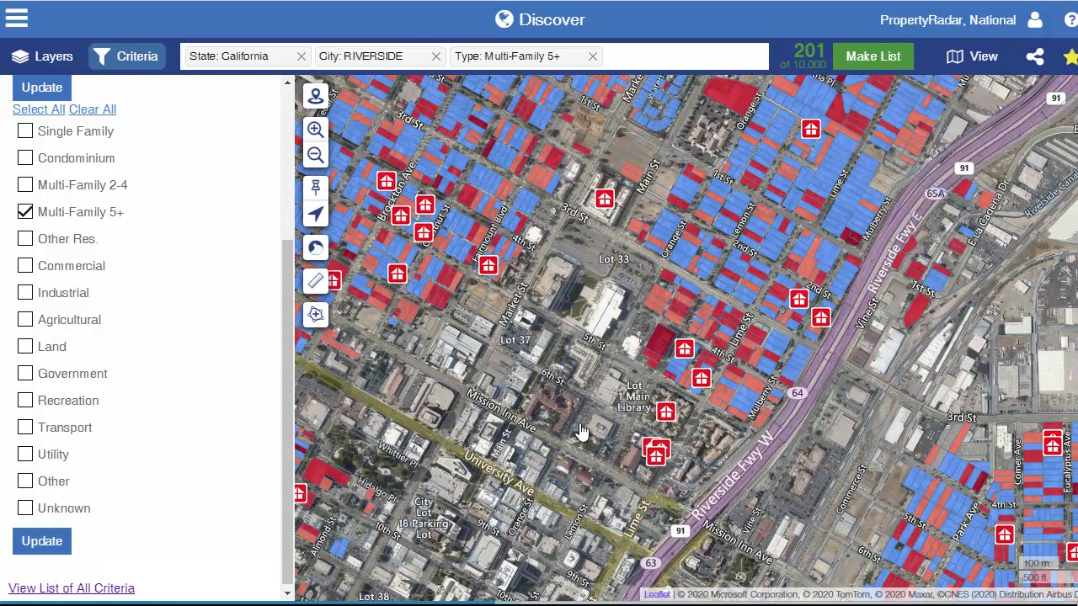
Step: Preview 3229 Mulberry St, 3420 Lemon St and 3469 Lime St, then open owner JH2K LLC's record
left_click(796, 303)
left_click(627, 529)
left_click(761, 341)
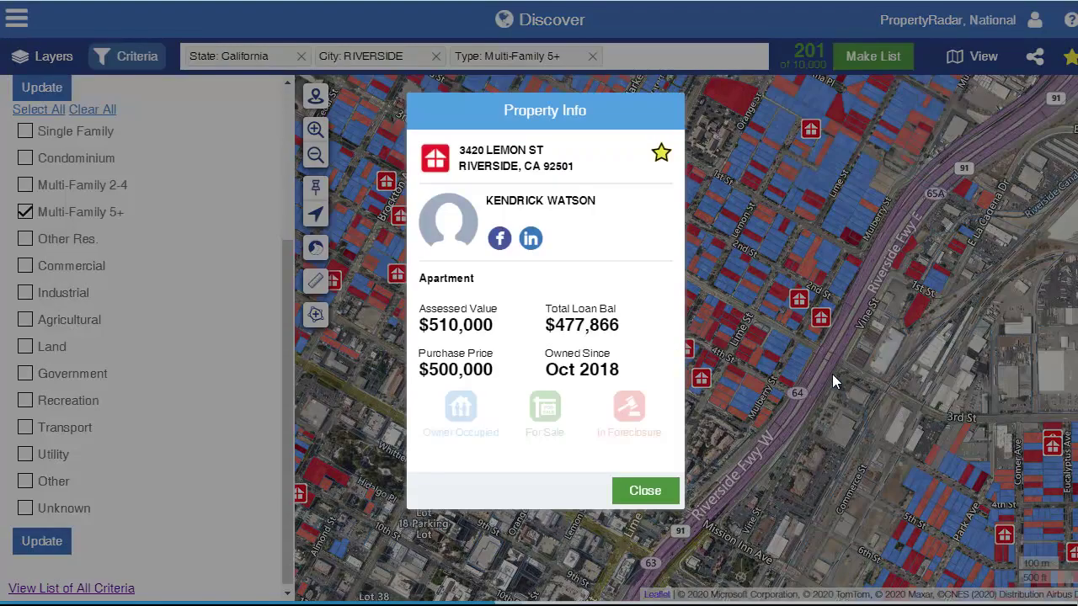
left_click(647, 491)
left_click(708, 381)
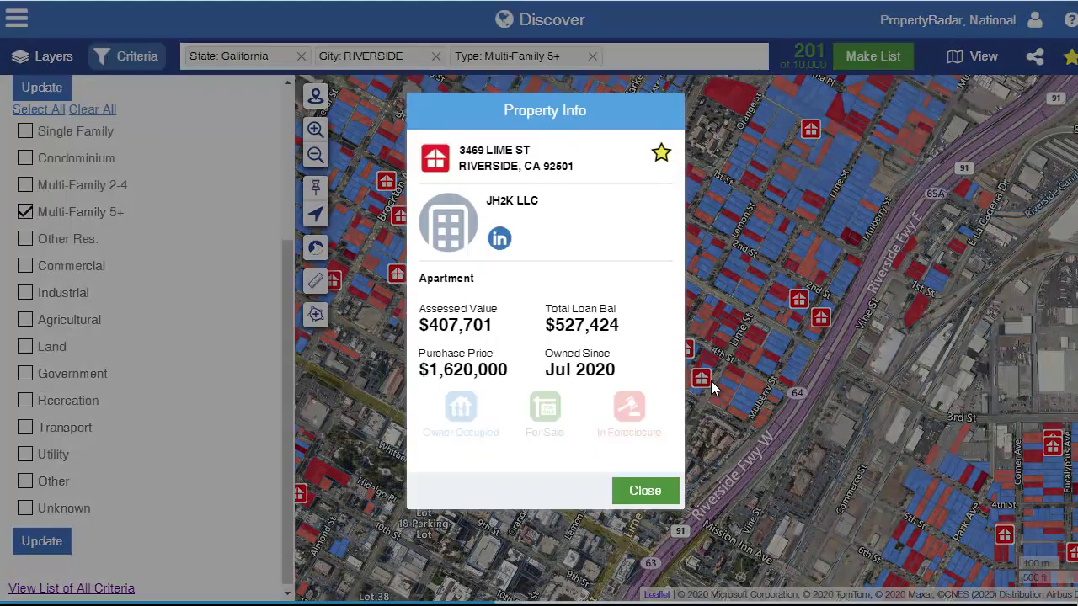
left_click(509, 199)
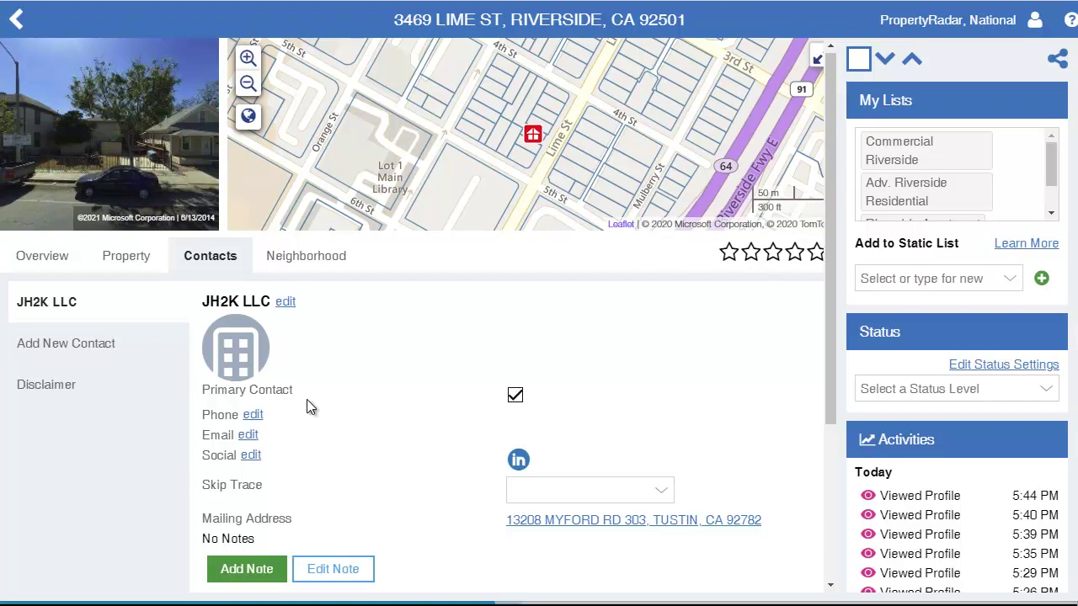
left_click(118, 262)
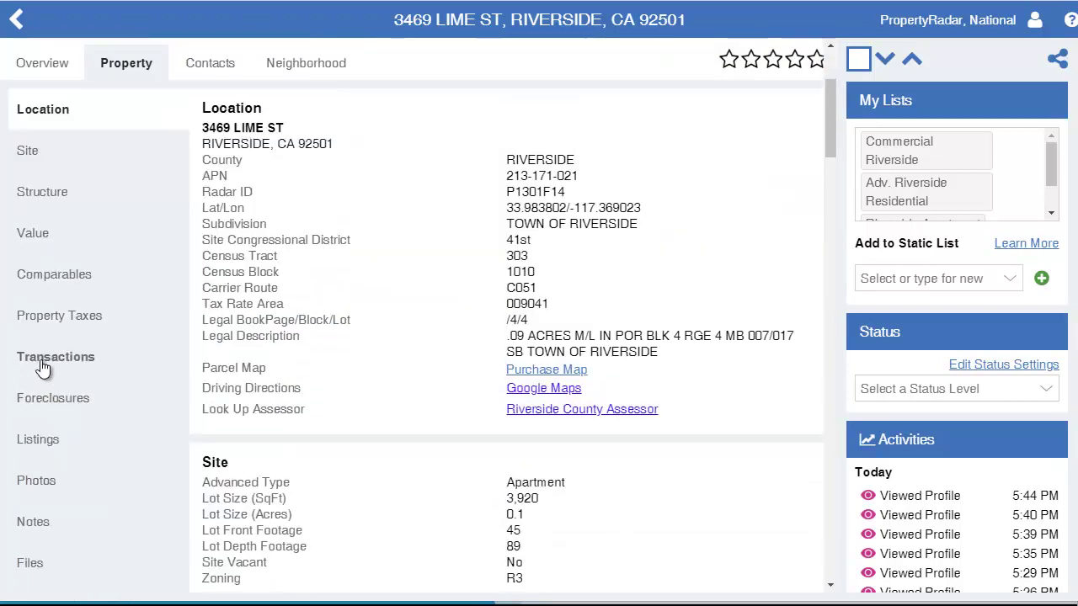
left_click(42, 359)
left_click_drag(803, 313, 804, 285)
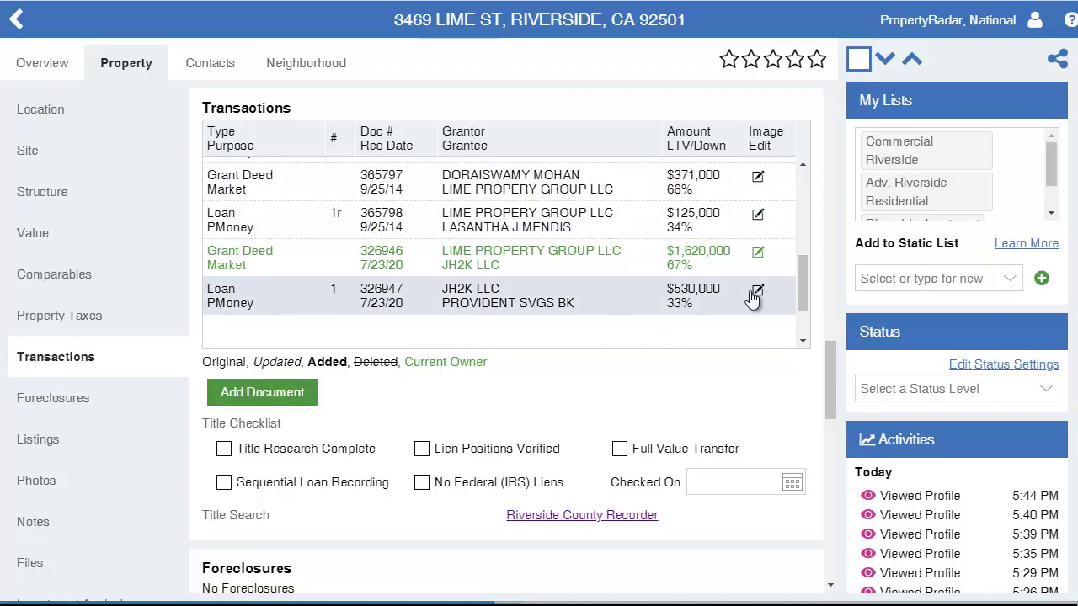
left_click(757, 291)
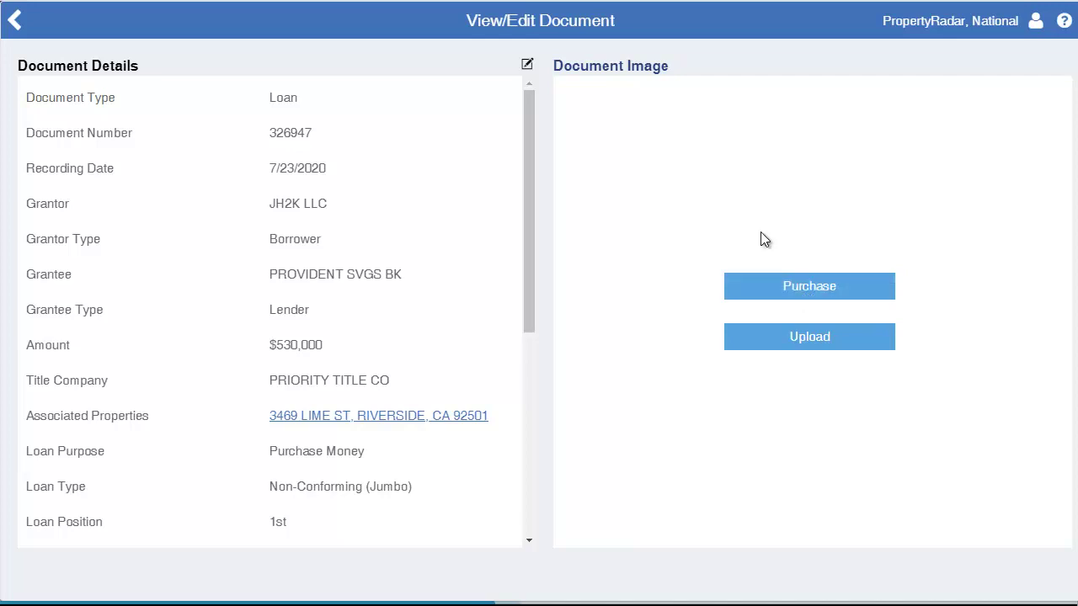
Step: Return to the record and show JH2K LLC's contacts with the Skip Trace service list
left_click(12, 28)
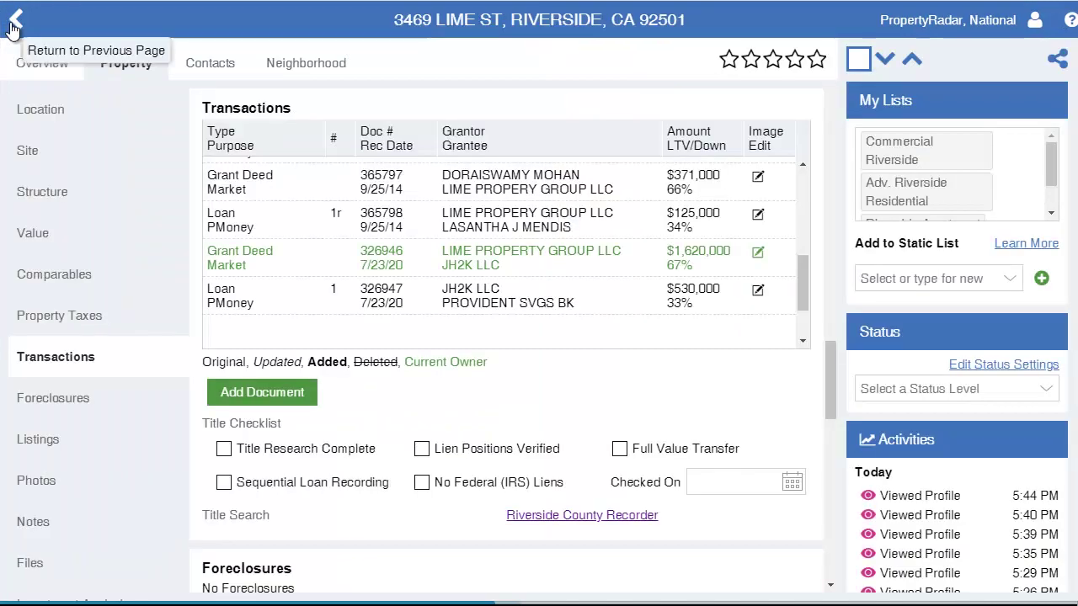
left_click(201, 66)
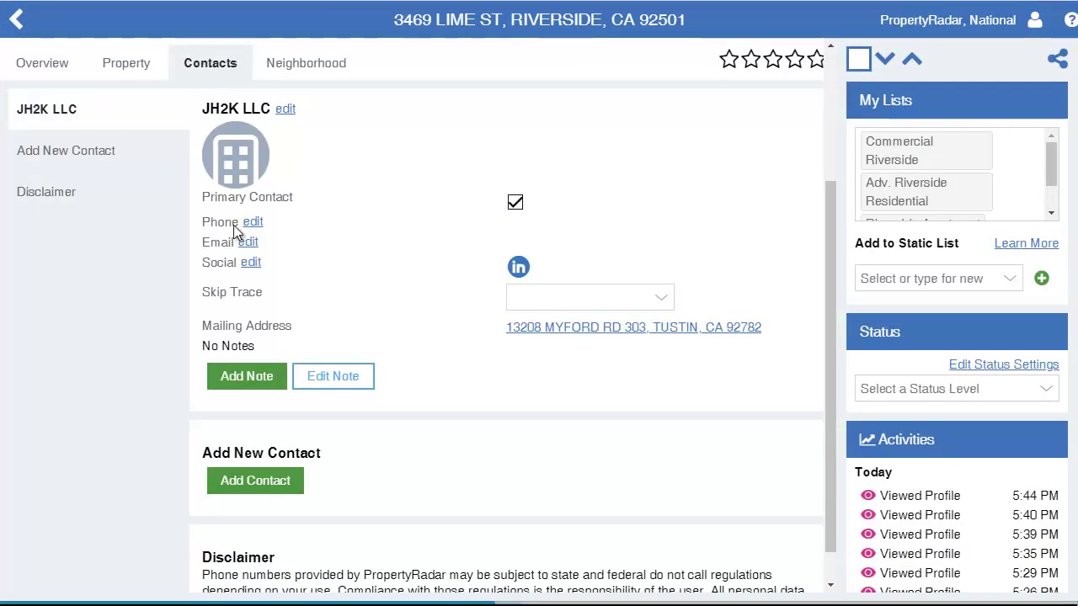
left_click(658, 303)
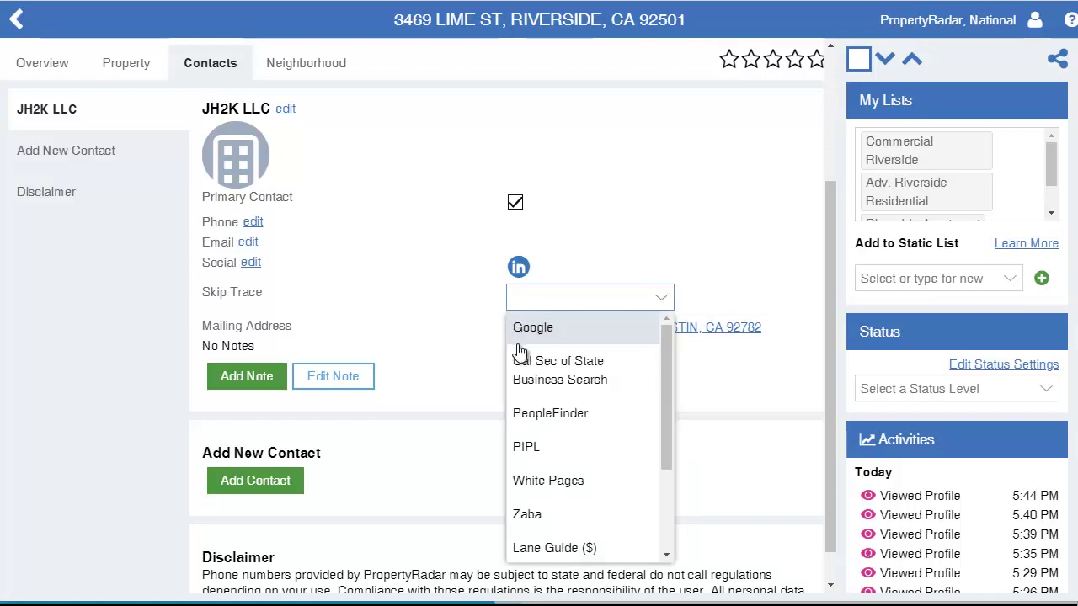
Step: Open the California Secretary of State lookup and copy the owner name JH2K LLC
left_click(561, 372)
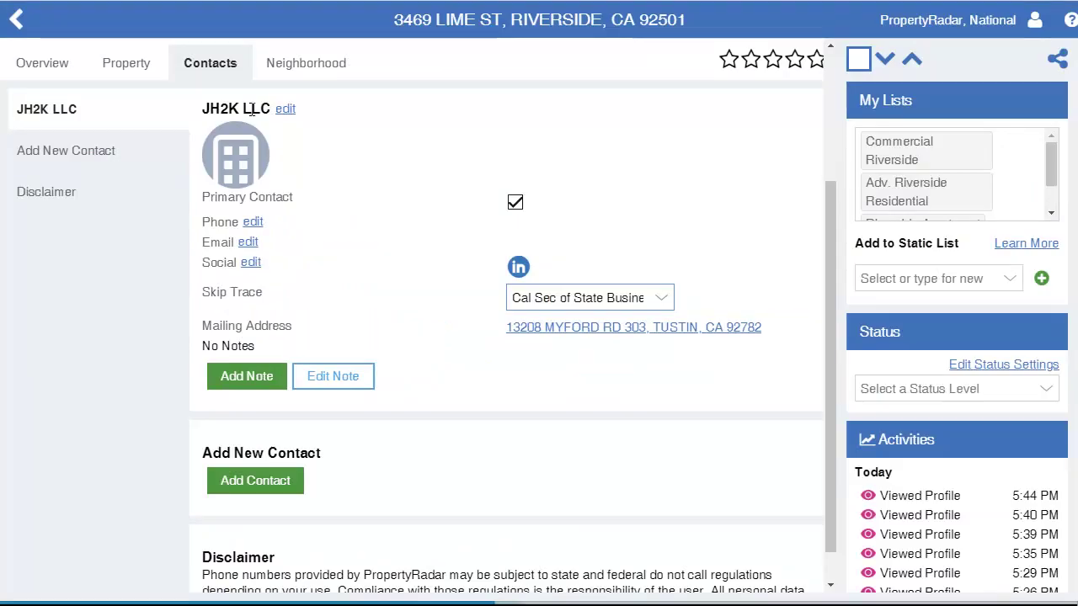
left_click_drag(271, 108, 203, 103)
key("ctrl+c")
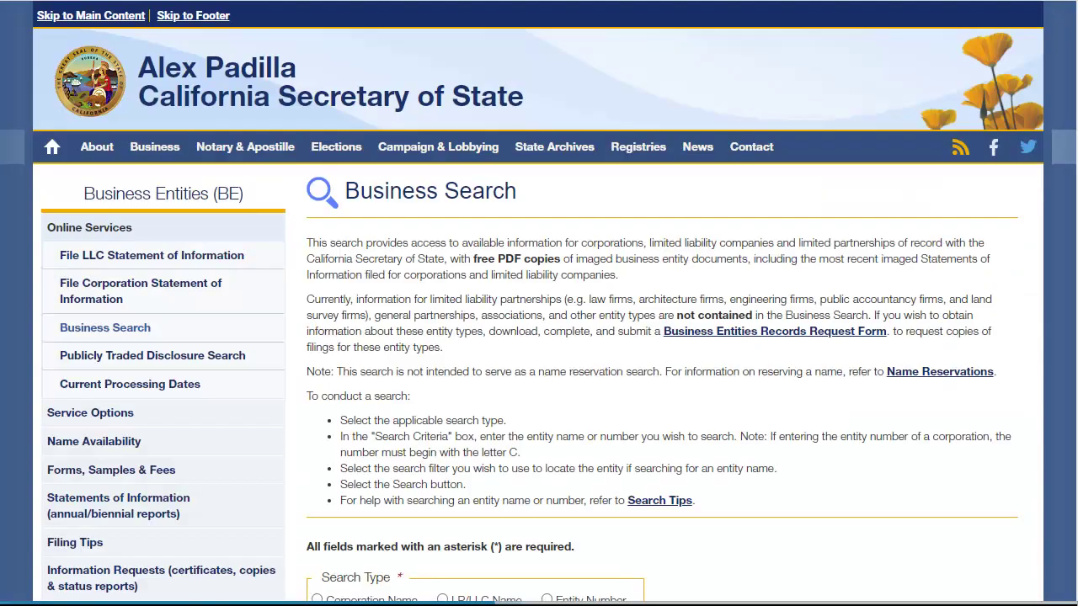
scroll(531, 471, "down", 2)
Step: Run an LP/LLC name search for the pasted name JH2K LLC
left_click(463, 459)
left_click(524, 510)
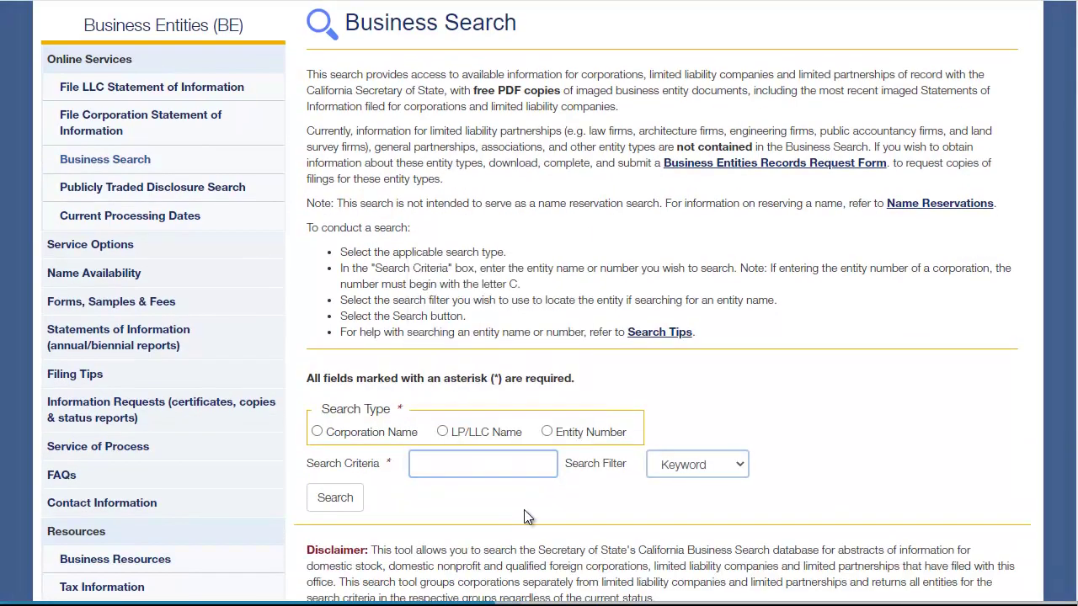
left_click(442, 464)
key("ctrl+v")
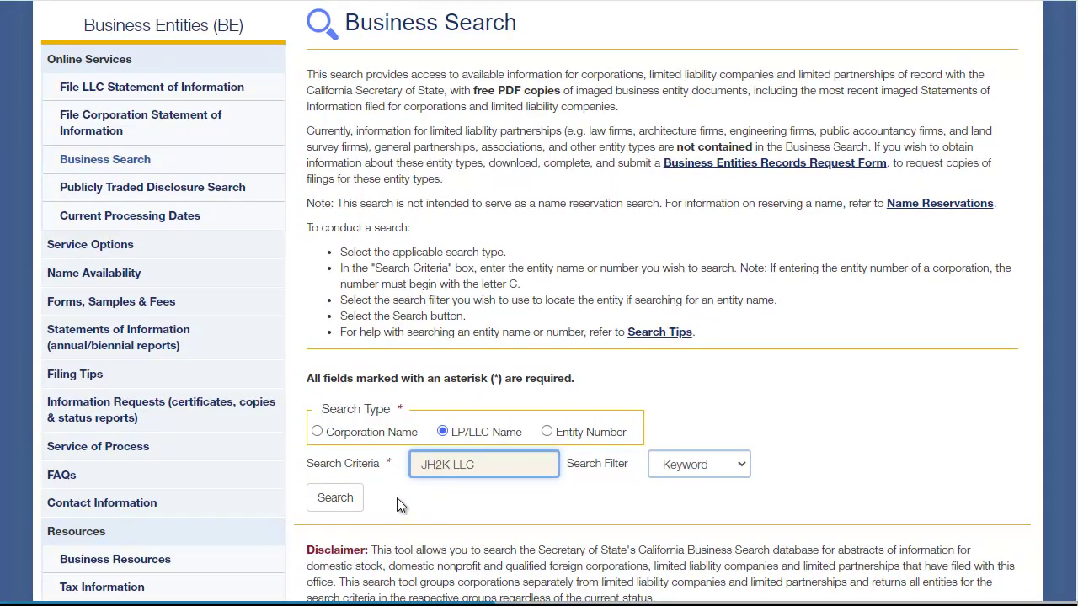
left_click(339, 499)
scroll(580, 350, "down", 3)
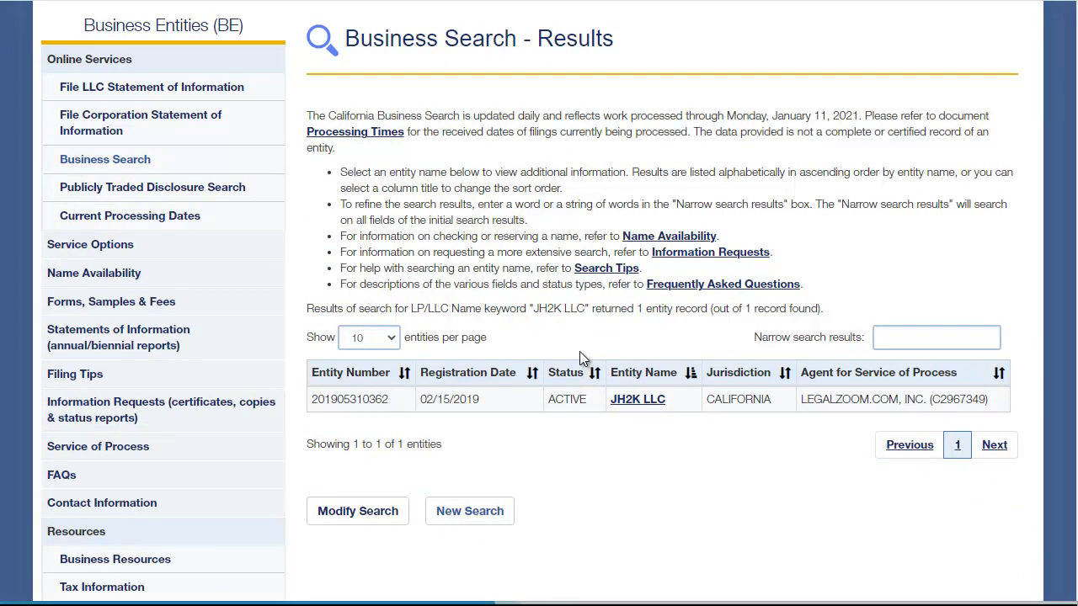
Step: Open JH2K LLC's entity details and its 02/28/2019 Statement of Information PDF
left_click(653, 402)
scroll(721, 489, "down", 3)
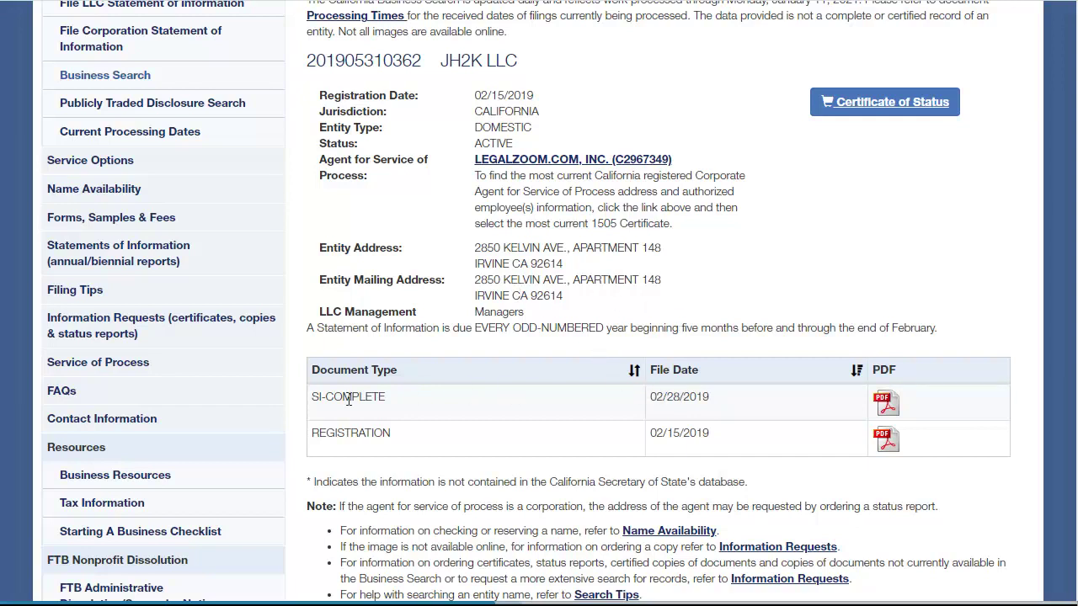
left_click(887, 404)
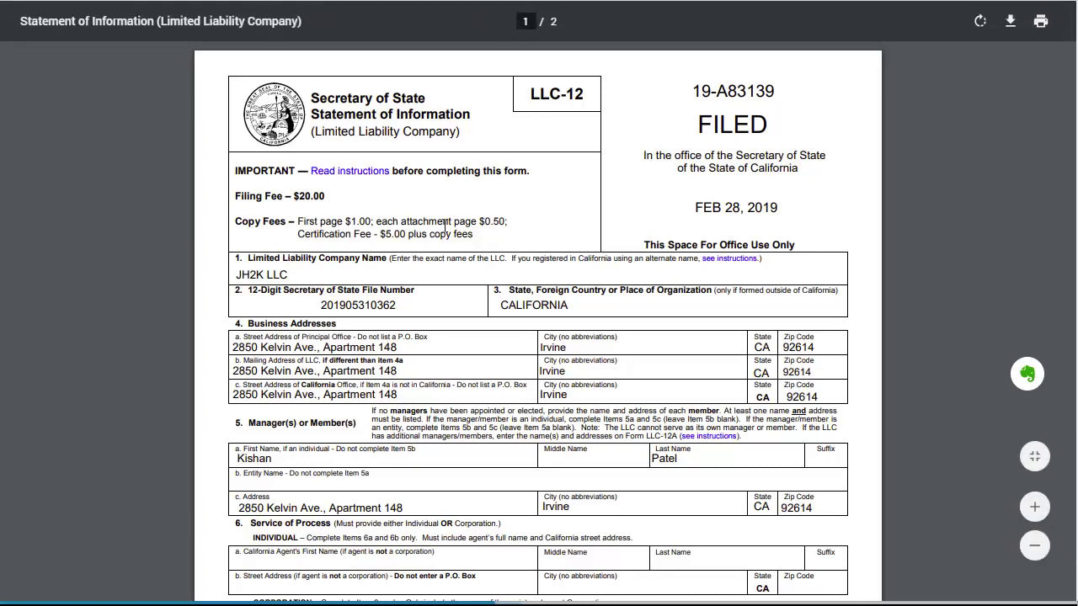
scroll(448, 221, "down", 1)
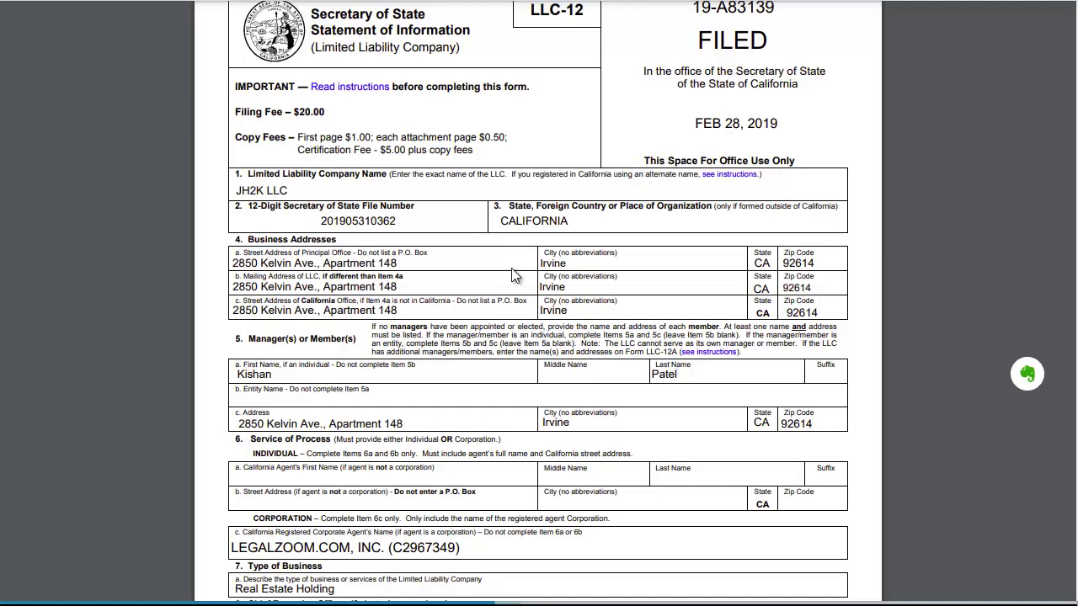
scroll(512, 269, "down", 2)
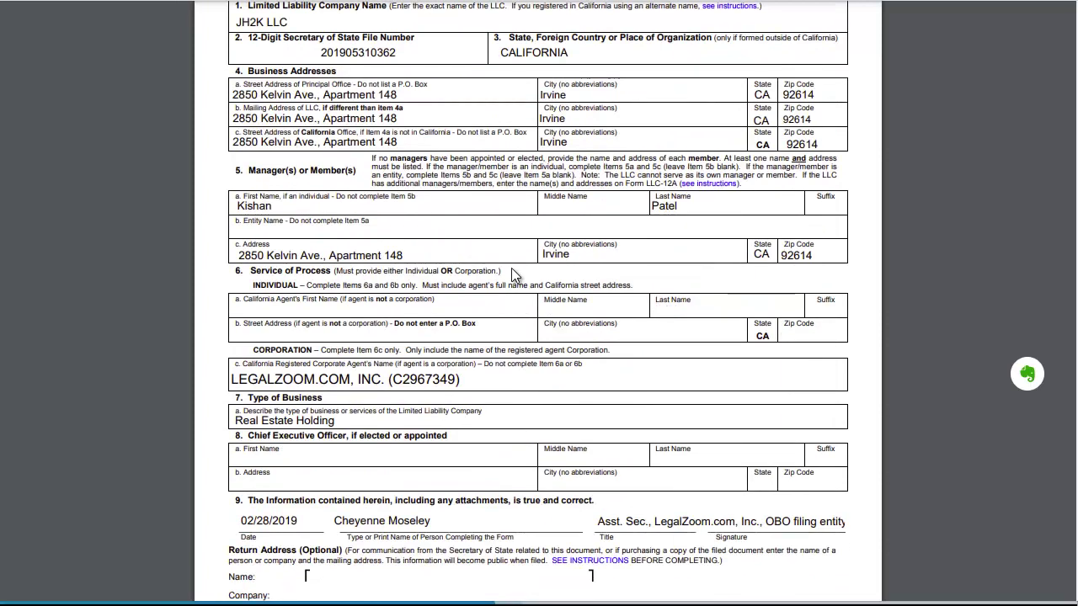
scroll(512, 269, "up", 2)
scroll(514, 276, "up", 1)
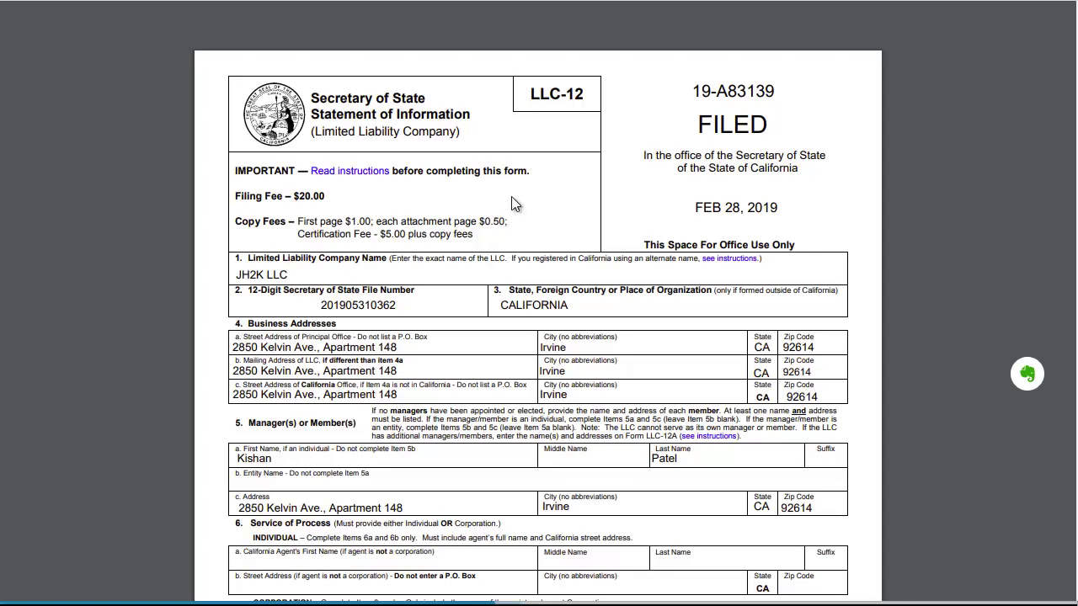
key("ctrl+w")
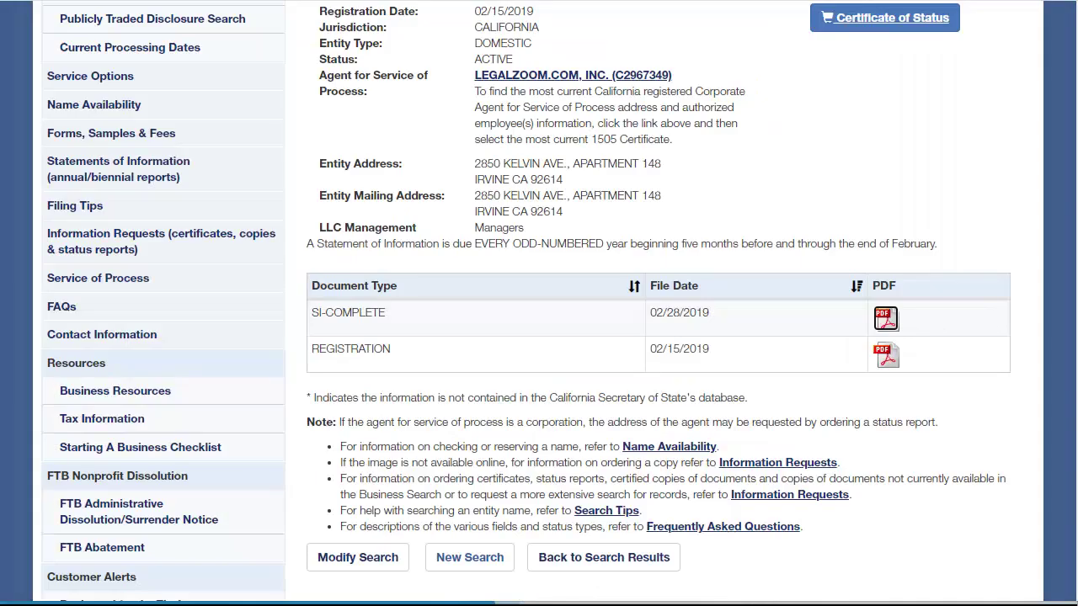
Step: Go to corporationwiki.com and search for JH2K LLC
key("ctrl+l")
type("c")
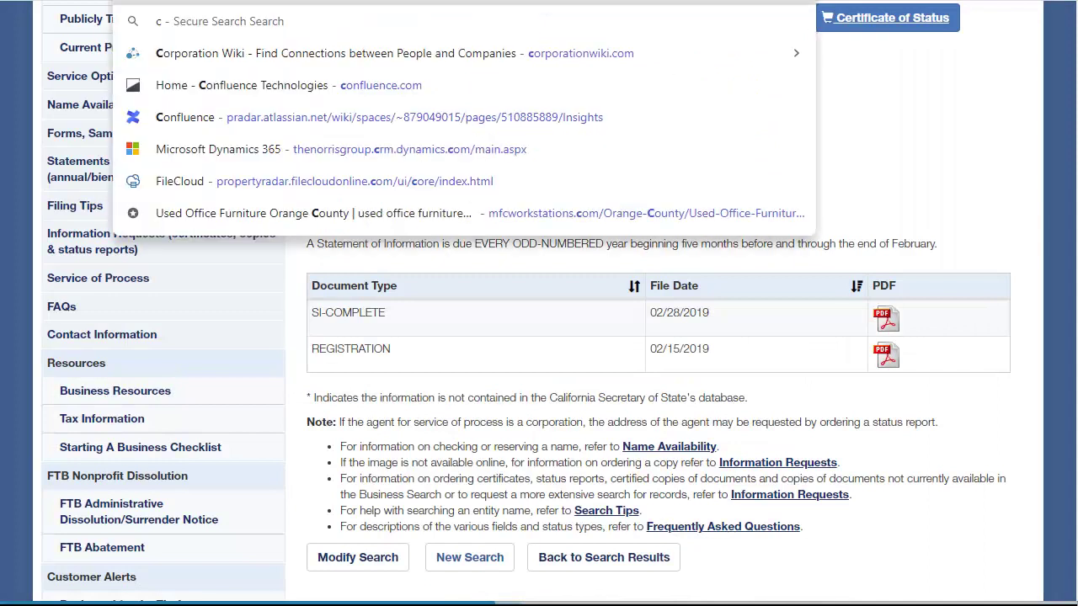
type("or")
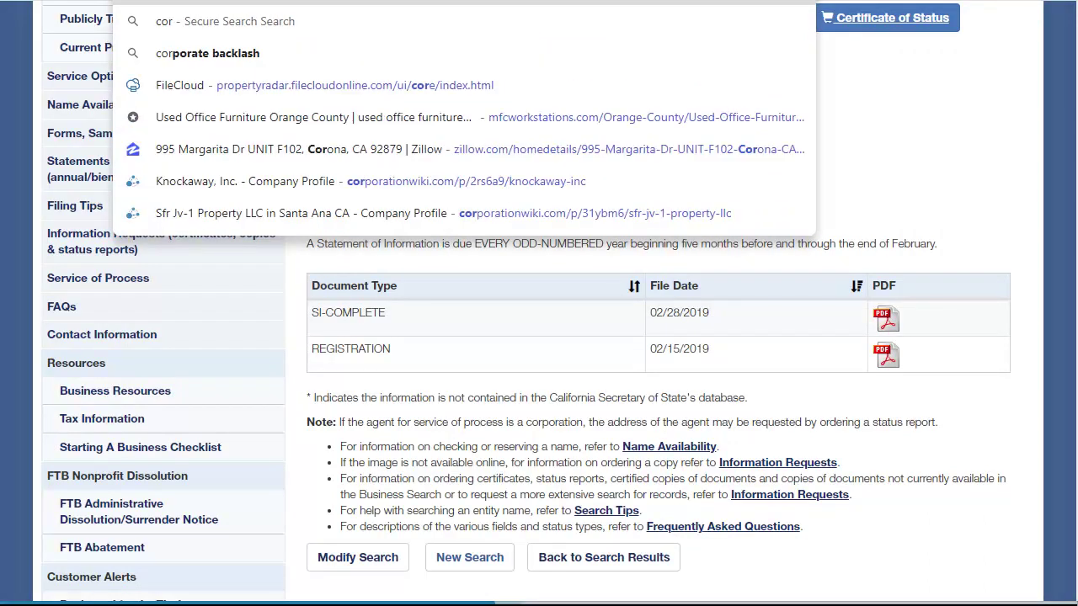
key("Return")
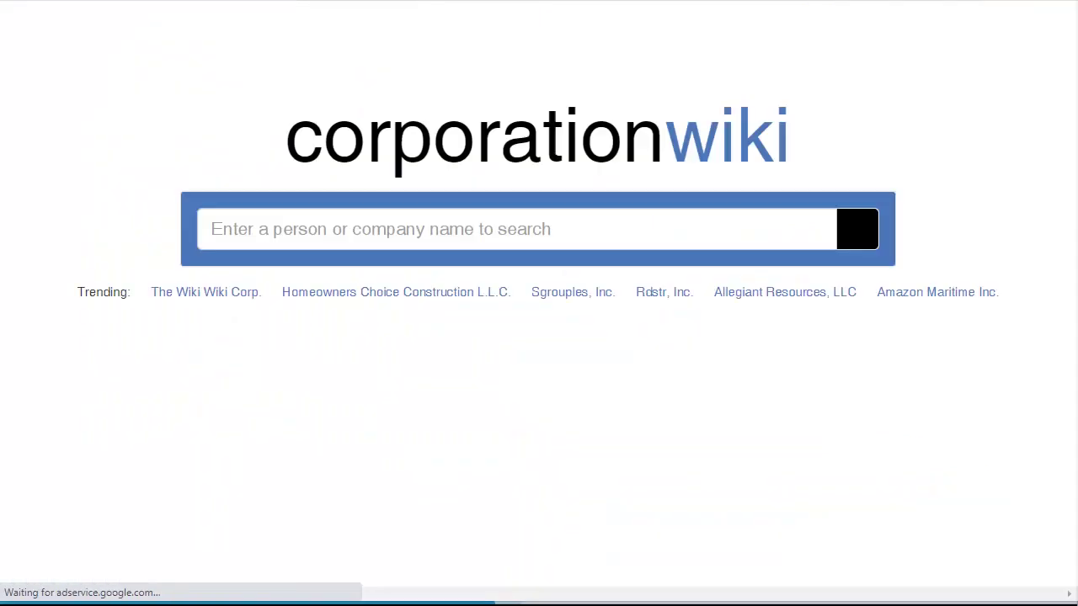
key("ctrl+v")
key("Return")
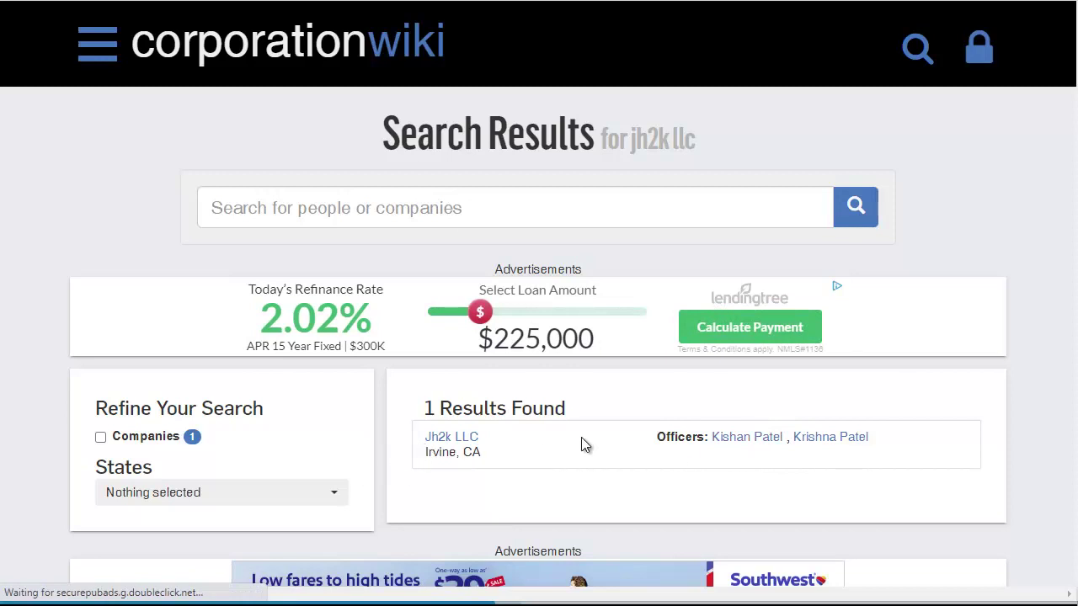
Step: Review a Jh2k LLC officer's profile, then start a CorporationWiki search for 'opendoor'
left_click(722, 440)
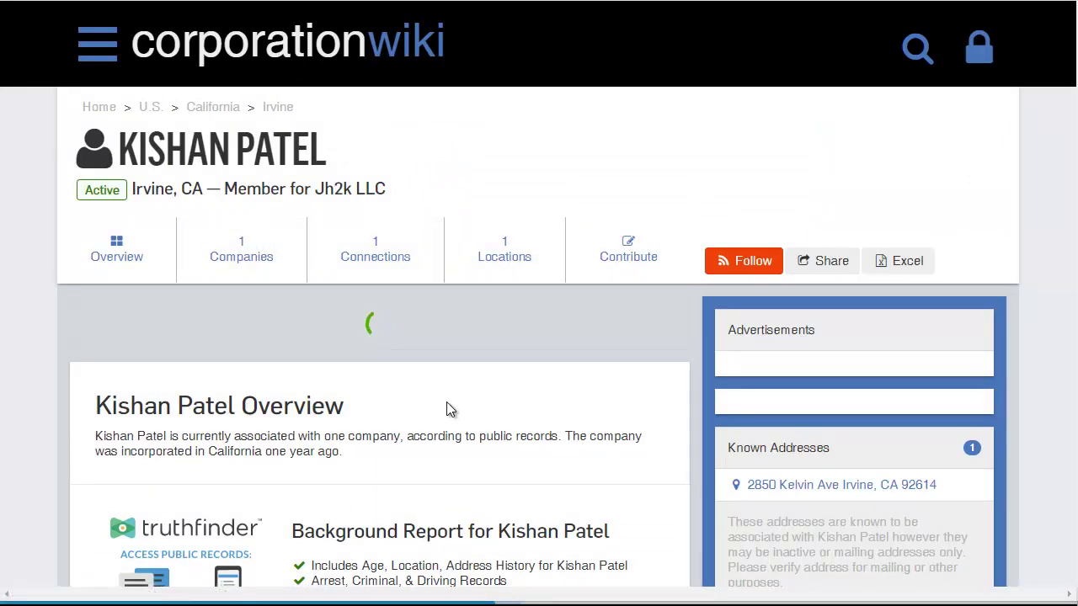
scroll(455, 505, "down", 6)
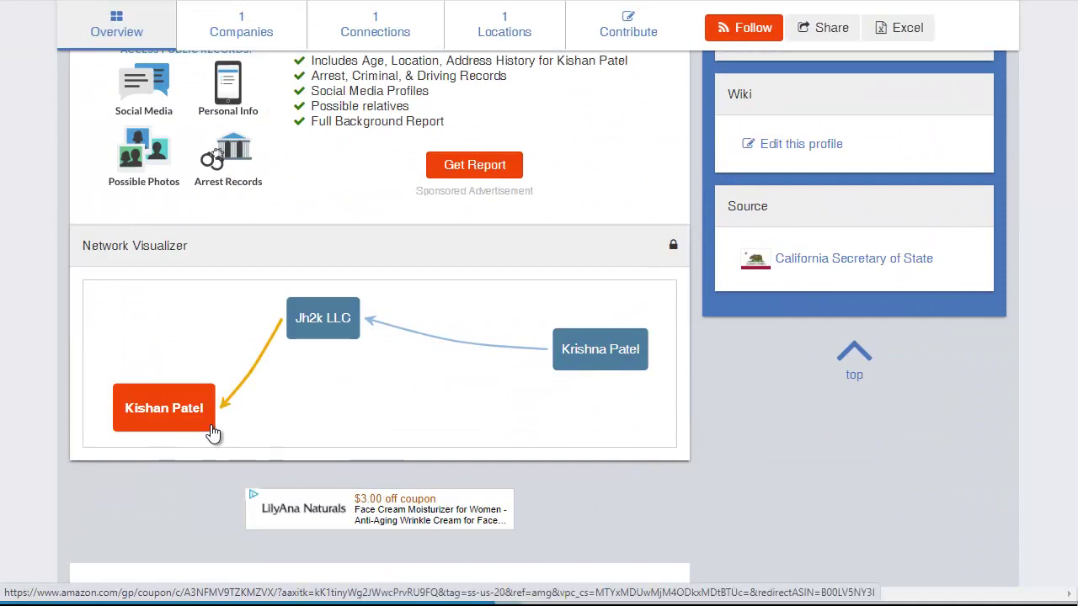
scroll(559, 447, "down", 2)
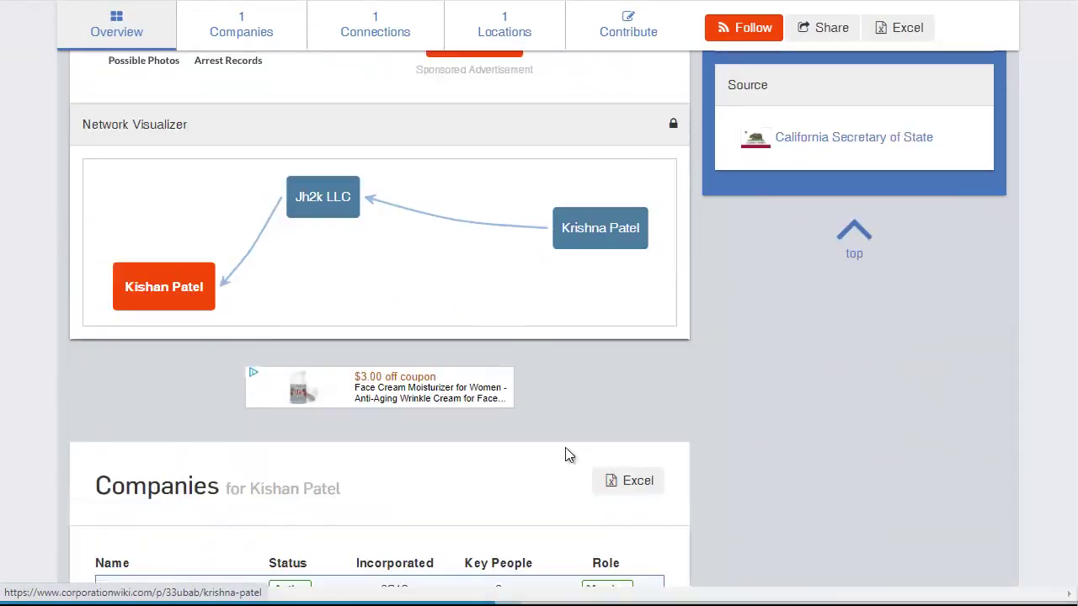
scroll(566, 446, "up", 5)
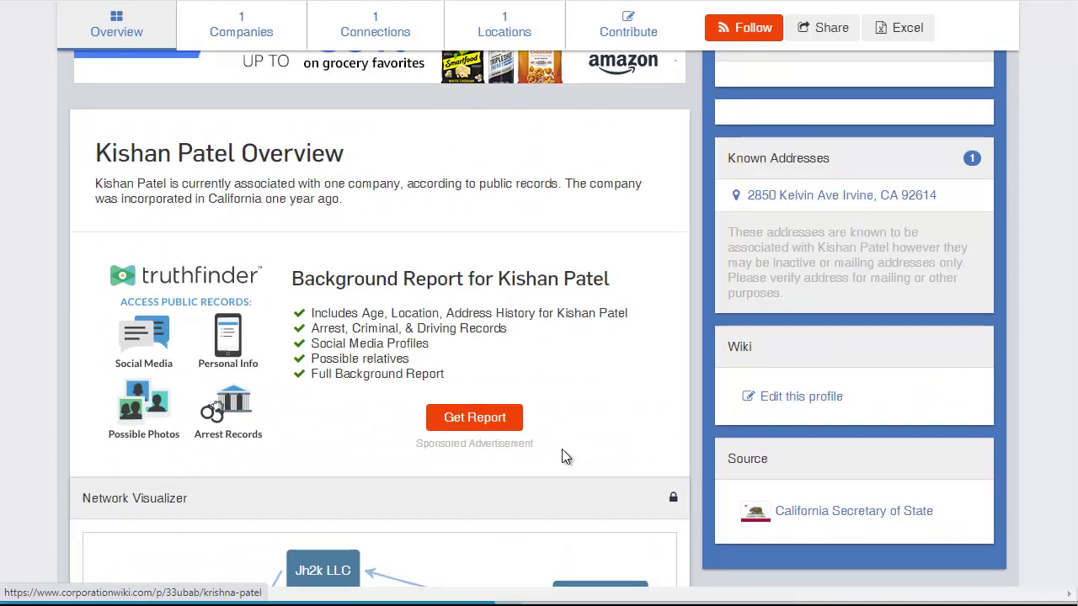
scroll(562, 457, "up", 4)
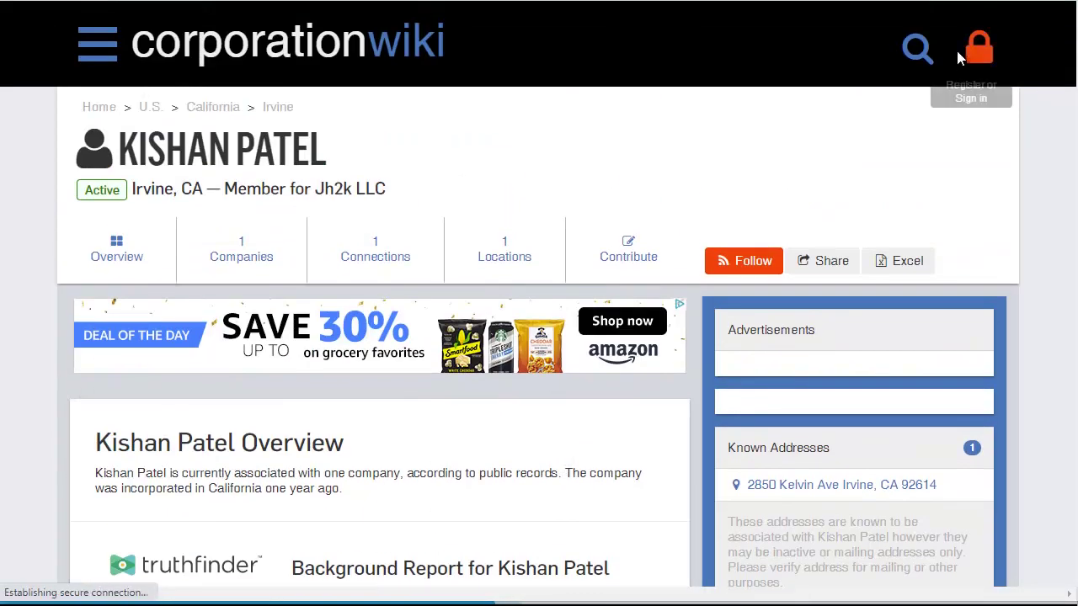
left_click(927, 49)
type("opendoor")
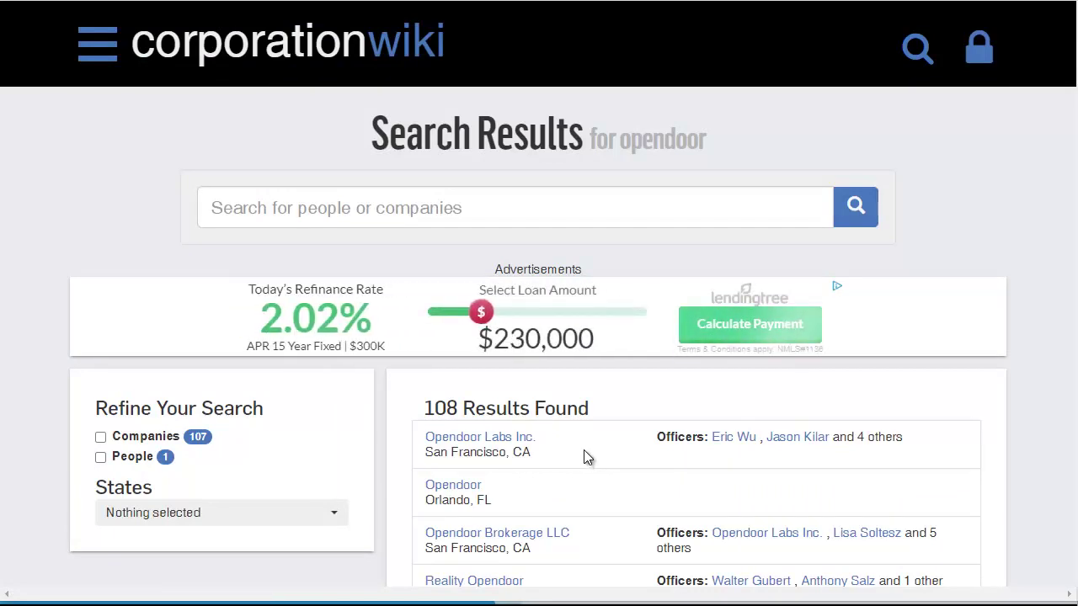
Step: Open the Opendoor Labs Inc. president's profile and review the fifteen linked companies
left_click(726, 446)
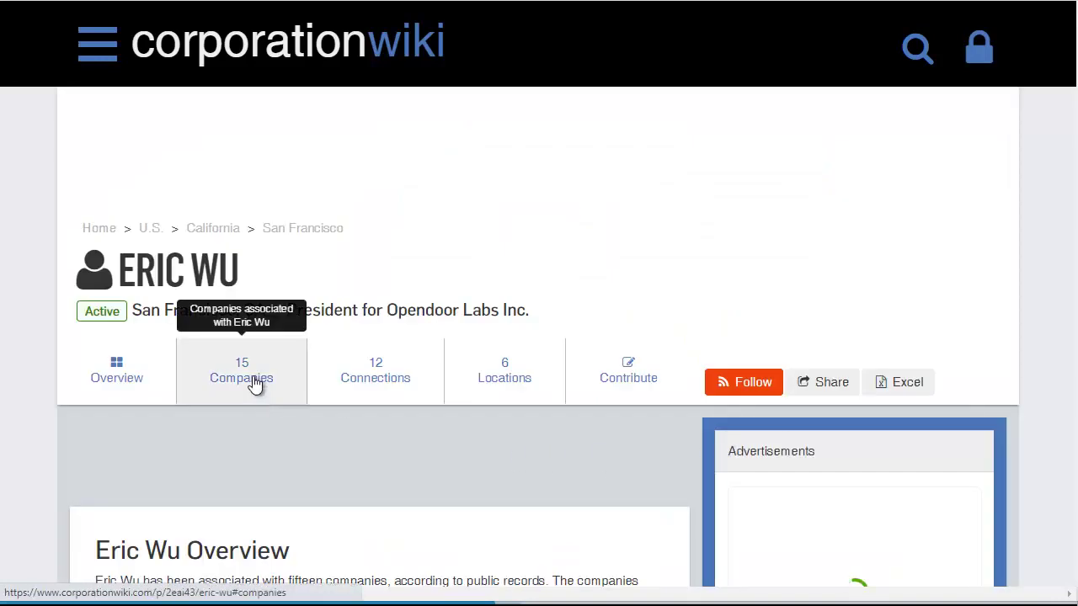
left_click(253, 376)
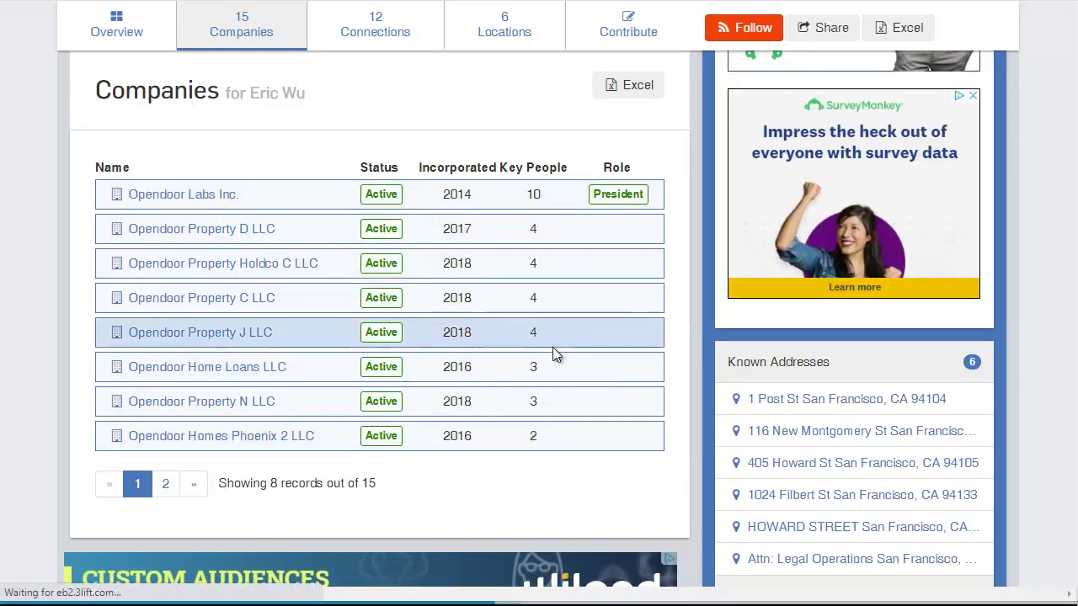
scroll(552, 352, "up", 10)
scroll(549, 357, "up", 4)
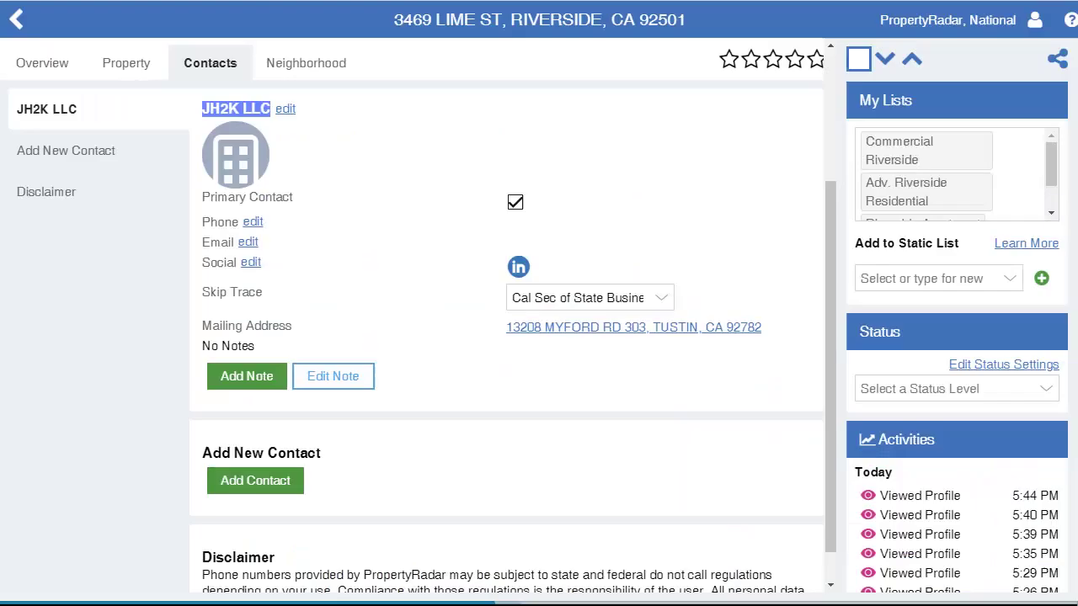
Step: Return to PropertyRadar and open the Lookup page set to Person search
left_click(21, 25)
left_click(17, 21)
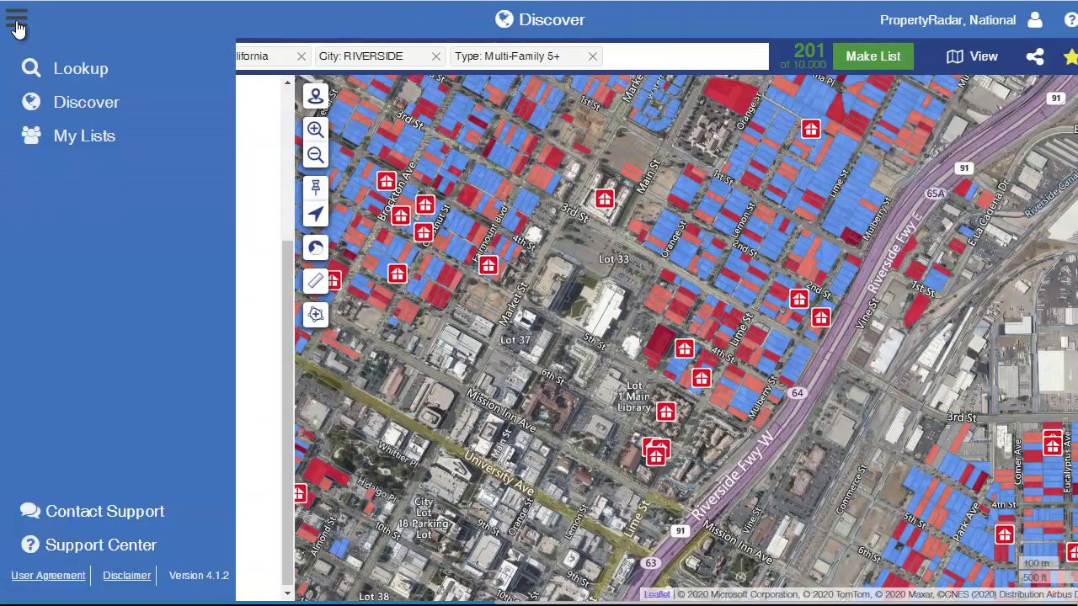
left_click(61, 72)
left_click(64, 68)
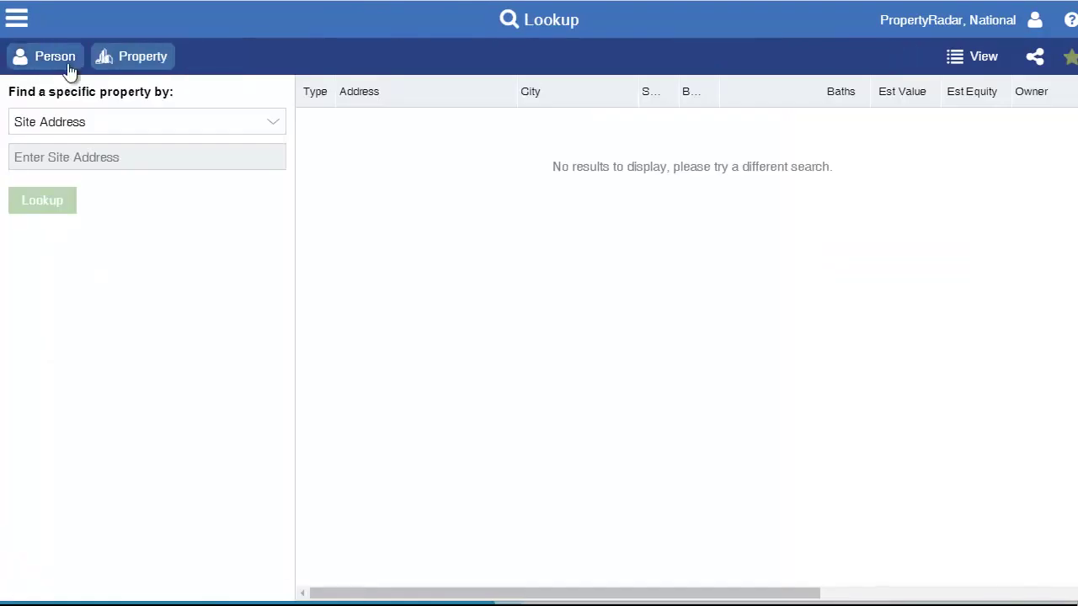
left_click(138, 58)
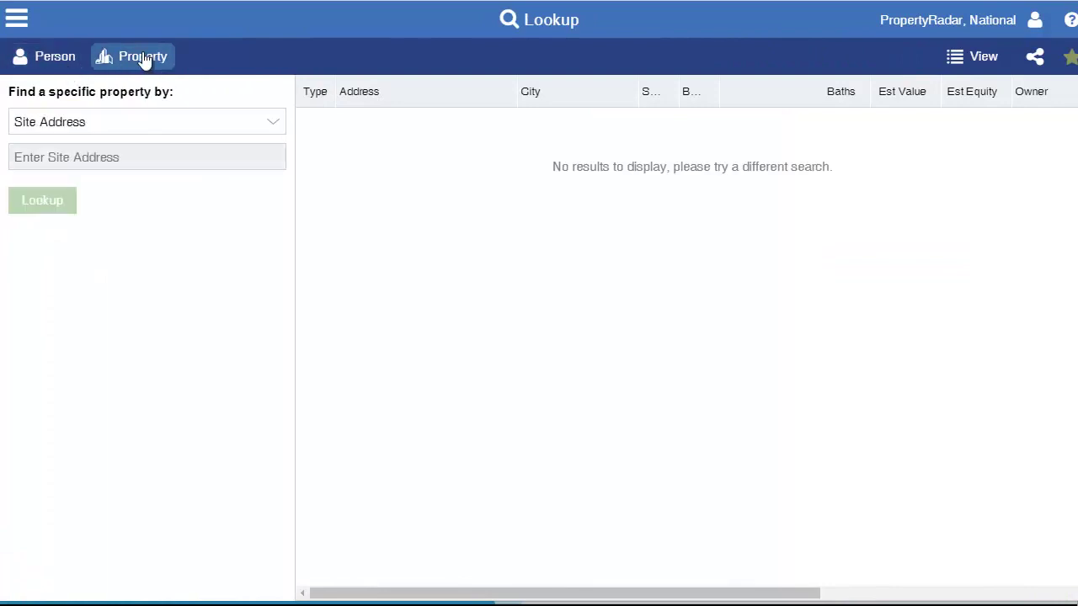
left_click(57, 66)
Step: Focus the Owner Name field, try Site Address search, then return to Person search
left_click(97, 166)
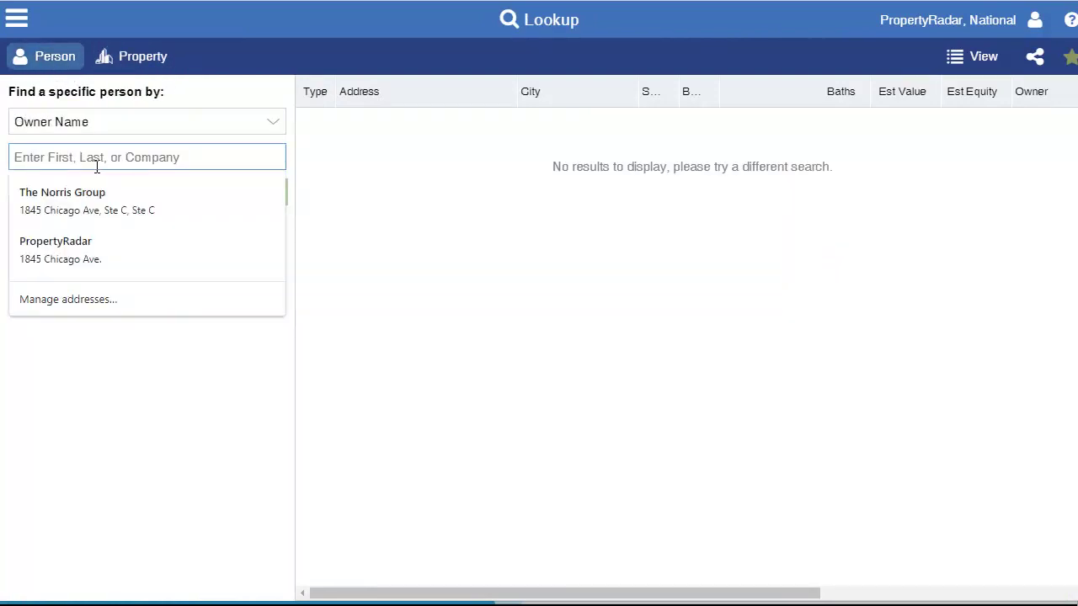
left_click(652, 203)
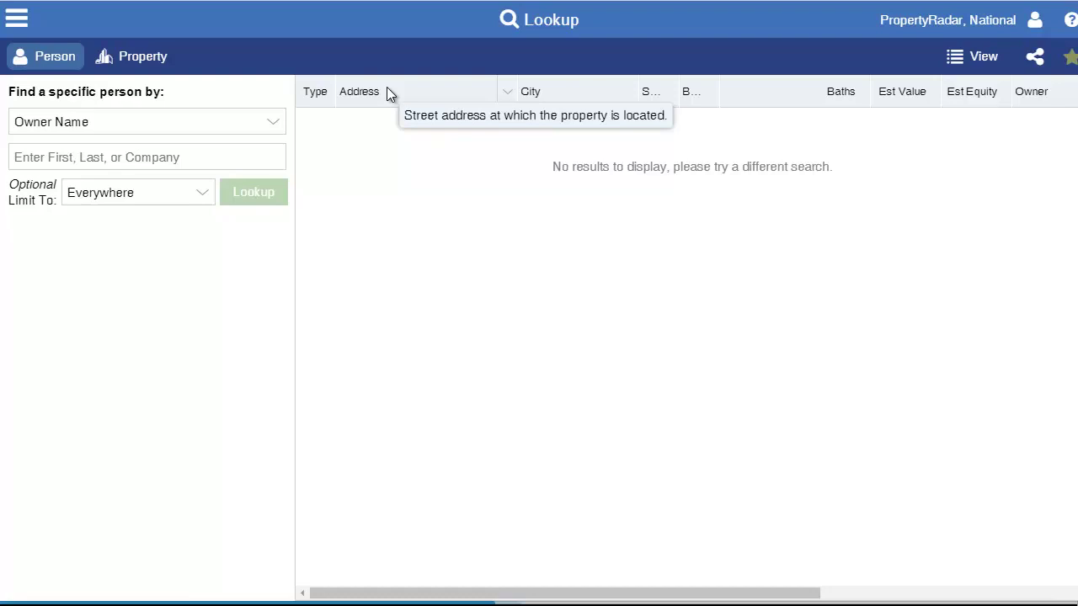
left_click(123, 68)
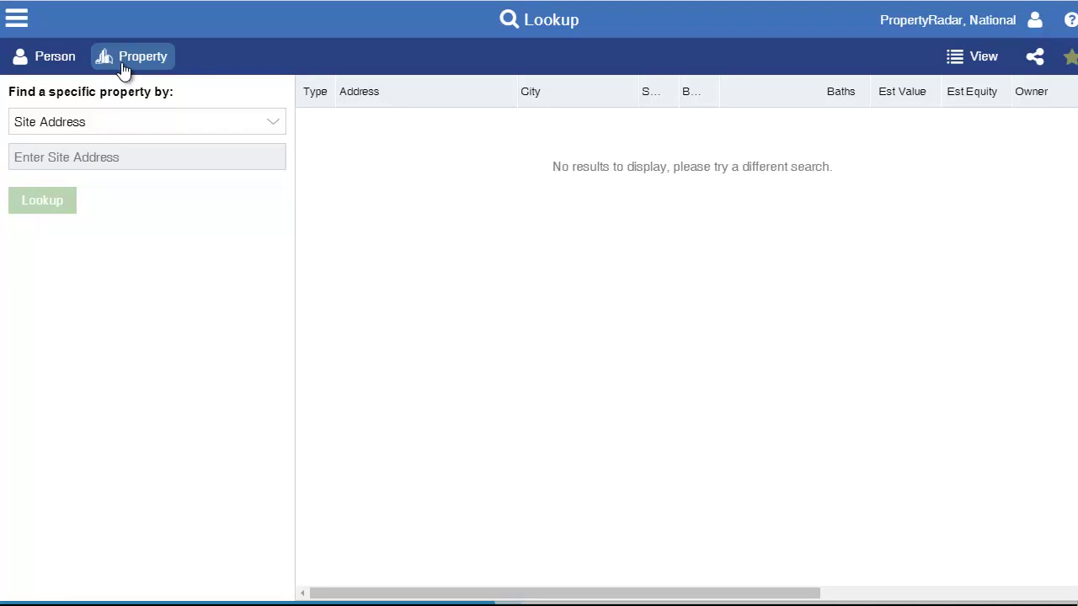
left_click(44, 60)
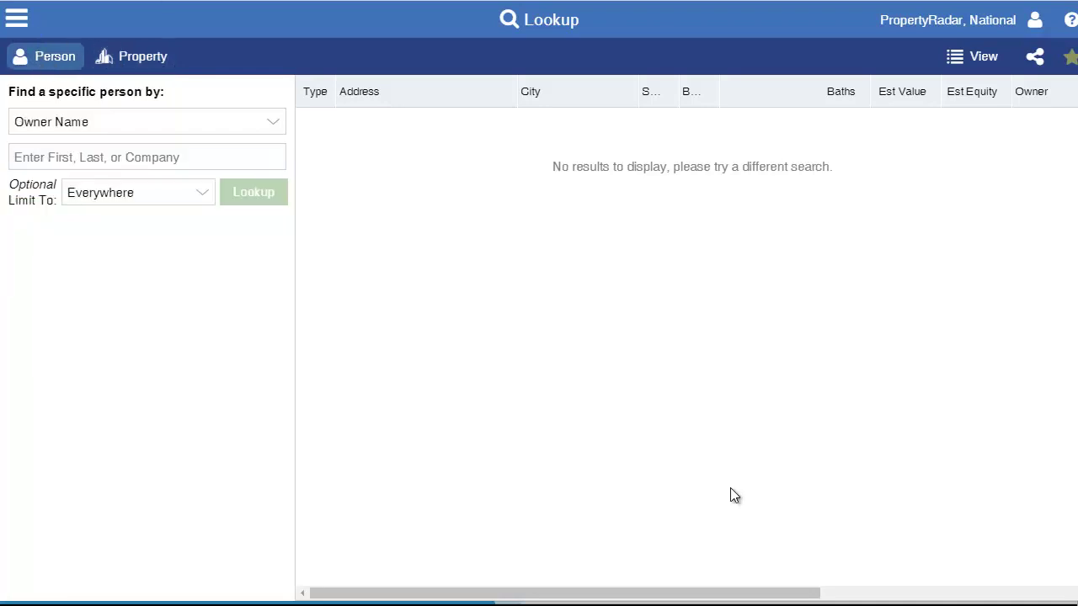